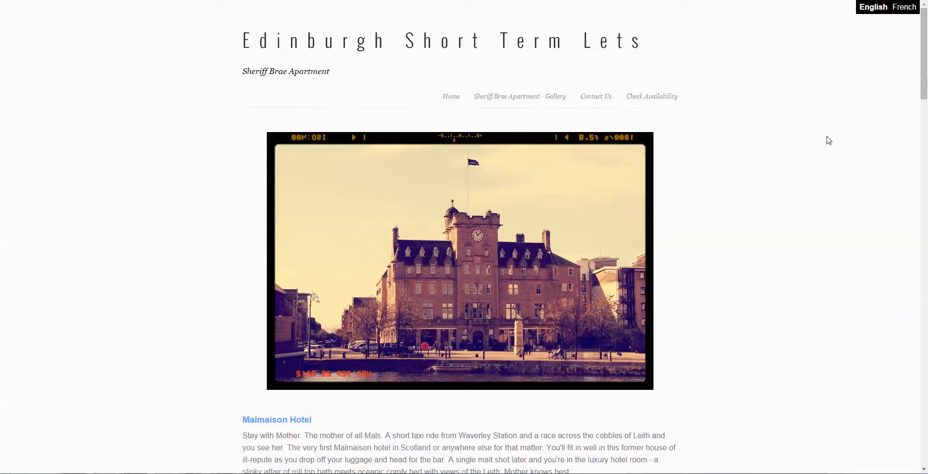
- Review the English descriptions, review links and location maps for Malmaison Hotel and Holiday Inn Express on the page
scroll(825, 229, down, 3)
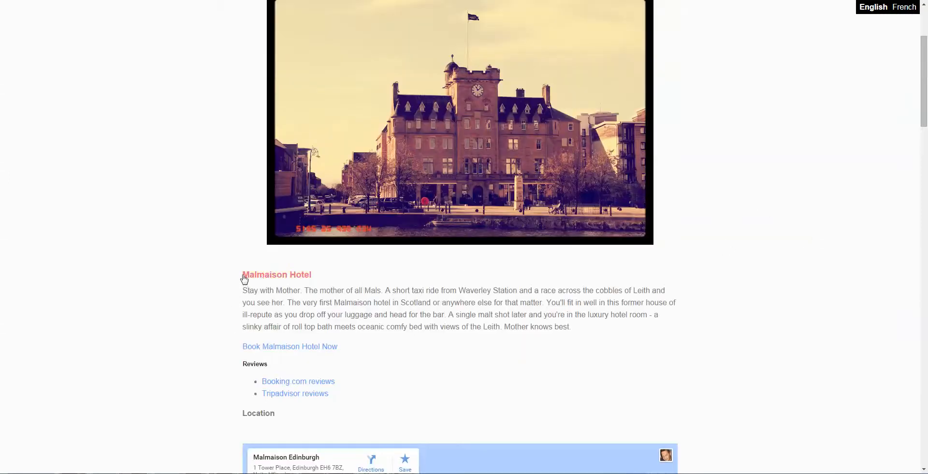
drag(243, 275, 486, 304)
scroll(487, 305, down, 2)
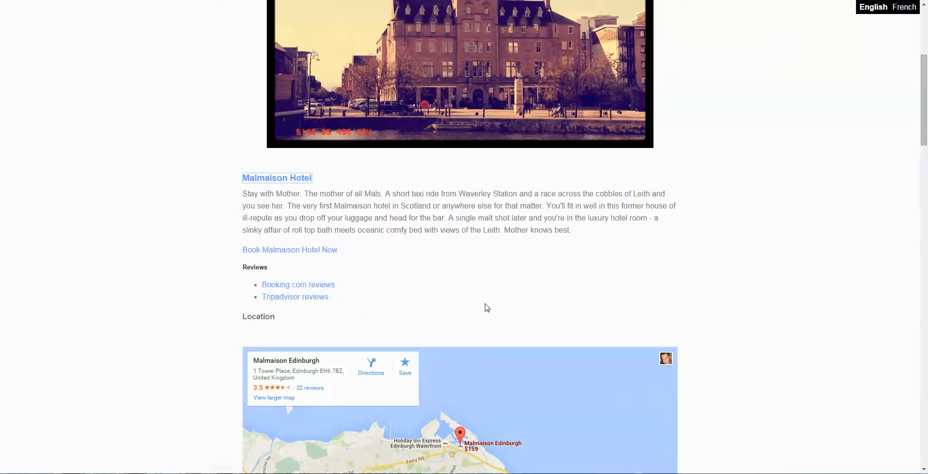
drag(586, 237, 240, 184)
scroll(638, 225, down, 3)
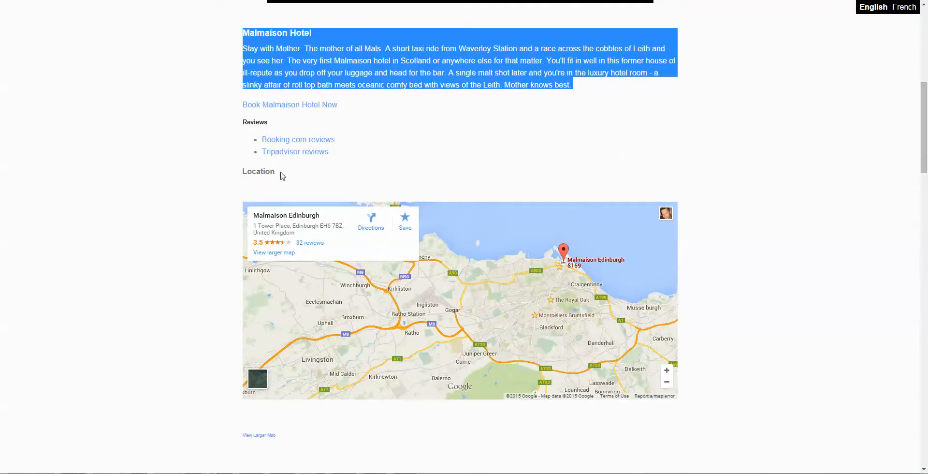
drag(280, 174, 221, 38)
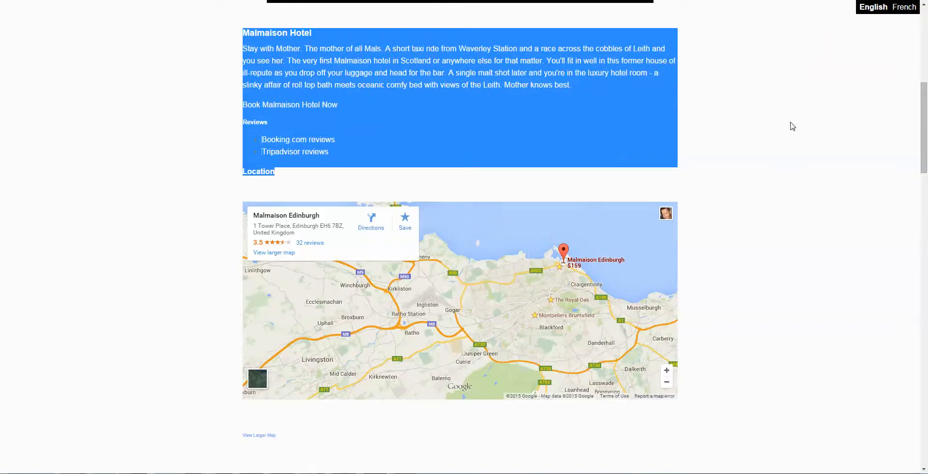
scroll(792, 126, down, 8)
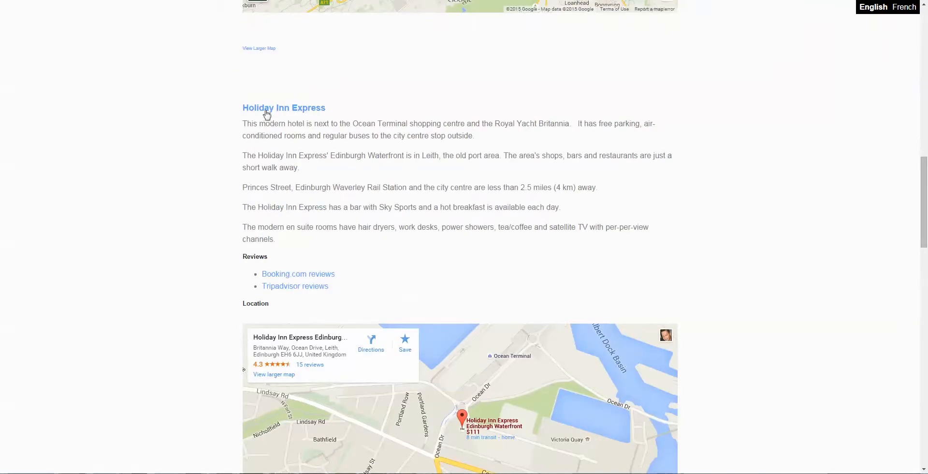
drag(266, 115, 611, 174)
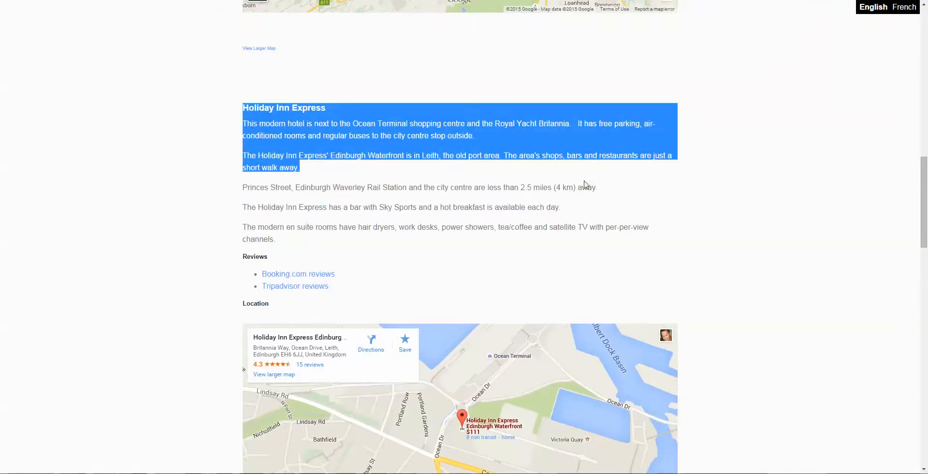
scroll(585, 184, up, 4)
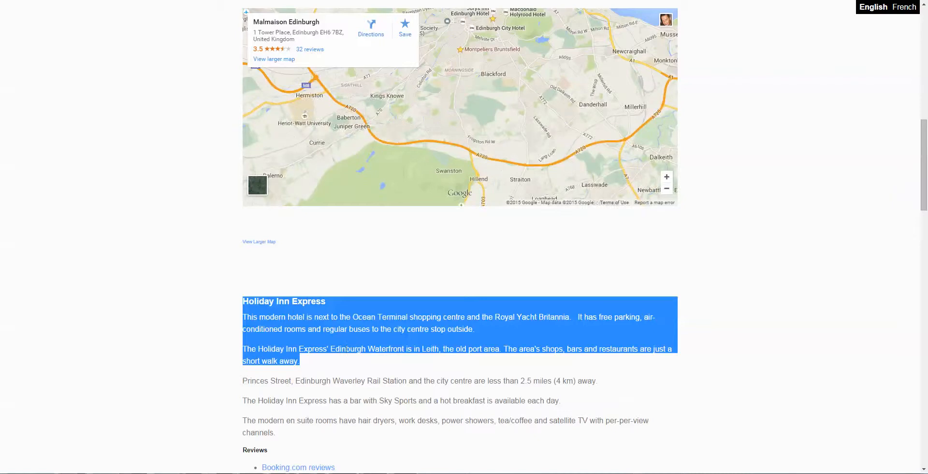
scroll(738, 310, up, 10)
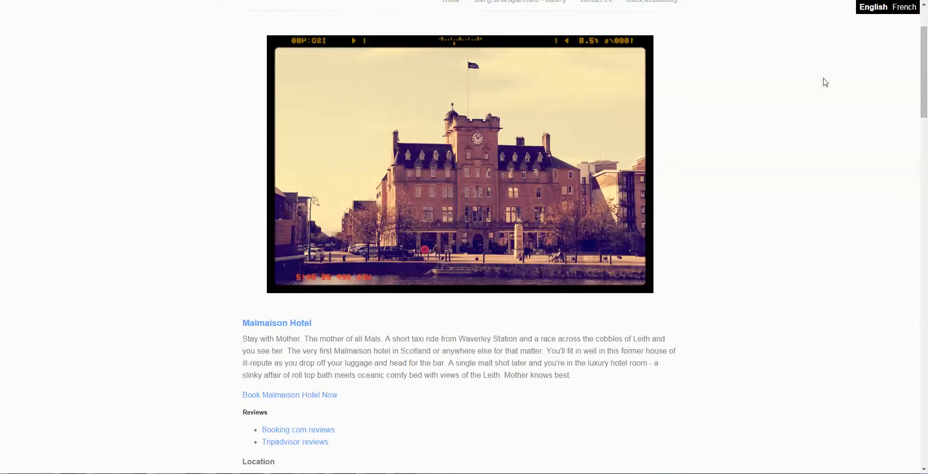
- Switch the page language to French and review the Malmaison and Holiday Inn Express sections
scroll(909, 9, up, 2)
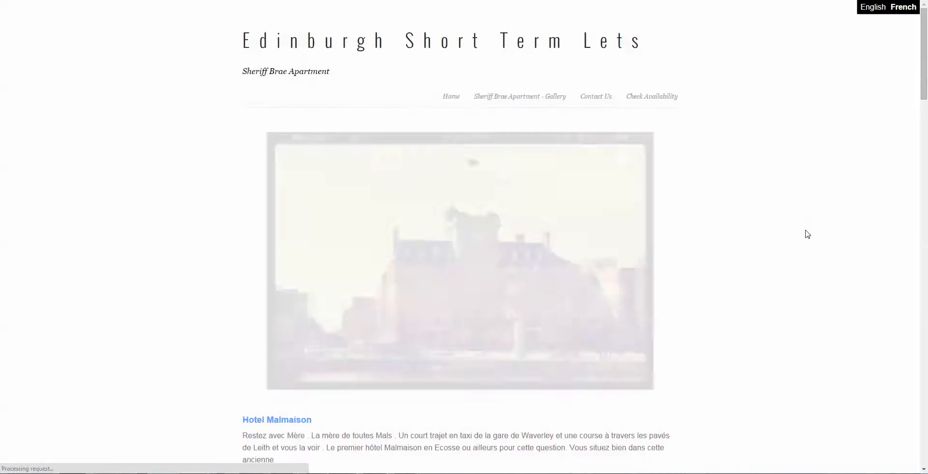
scroll(792, 275, down, 1)
scroll(793, 276, down, 4)
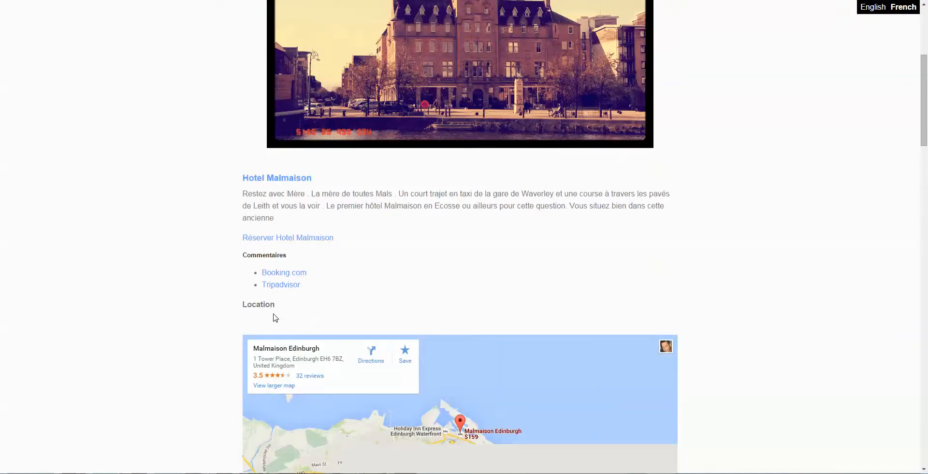
scroll(885, 251, down, 4)
scroll(885, 251, down, 5)
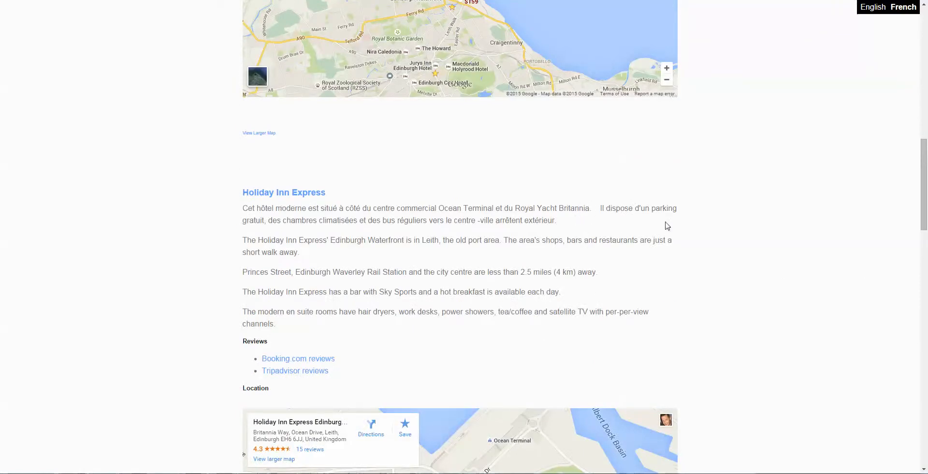
scroll(725, 218, up, 15)
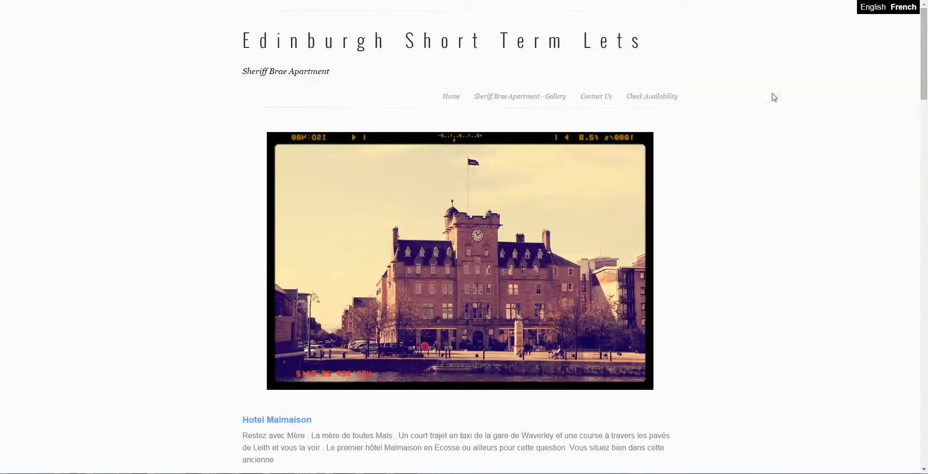
- Switch to the page editor and examine the stacked English and French Malmaison text within the text block
key(ctrl+Tab)
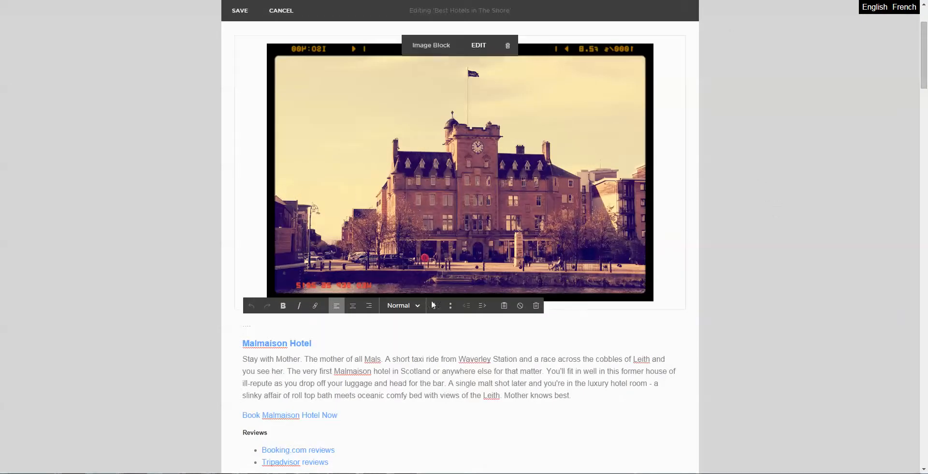
triple_click(351, 339)
scroll(338, 348, down, 3)
click(291, 215)
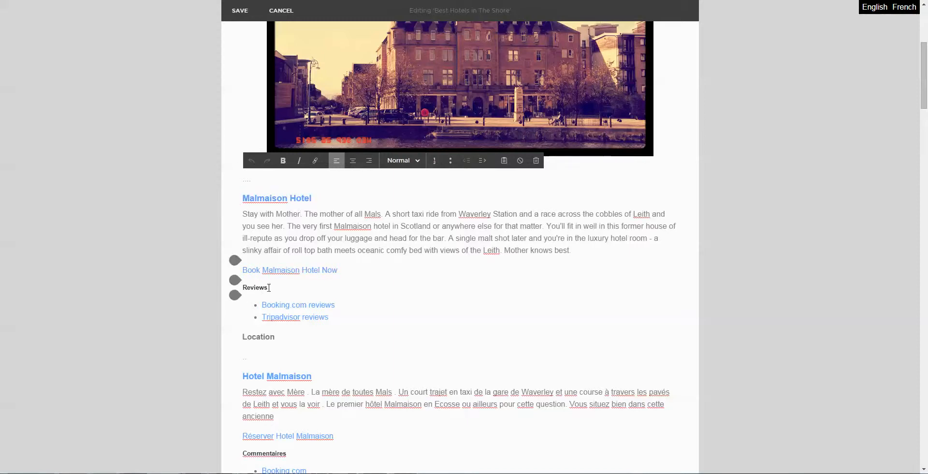
scroll(268, 340, down, 1)
scroll(268, 340, down, 2)
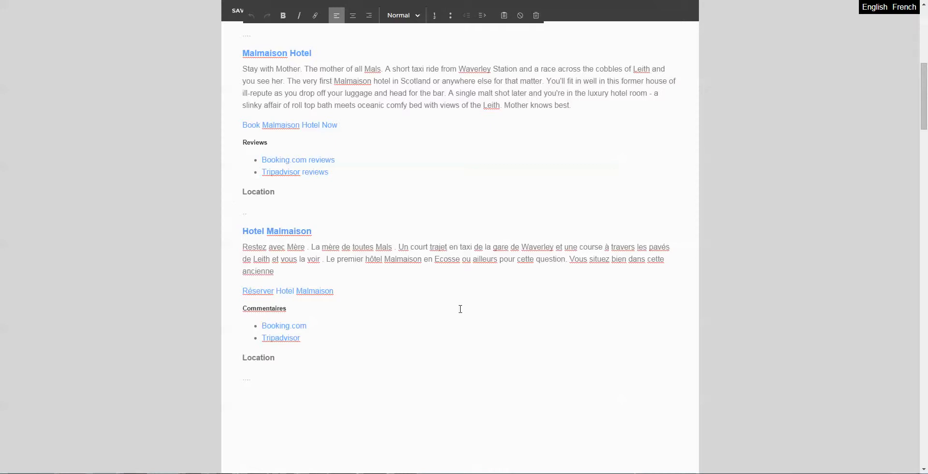
scroll(452, 306, up, 1)
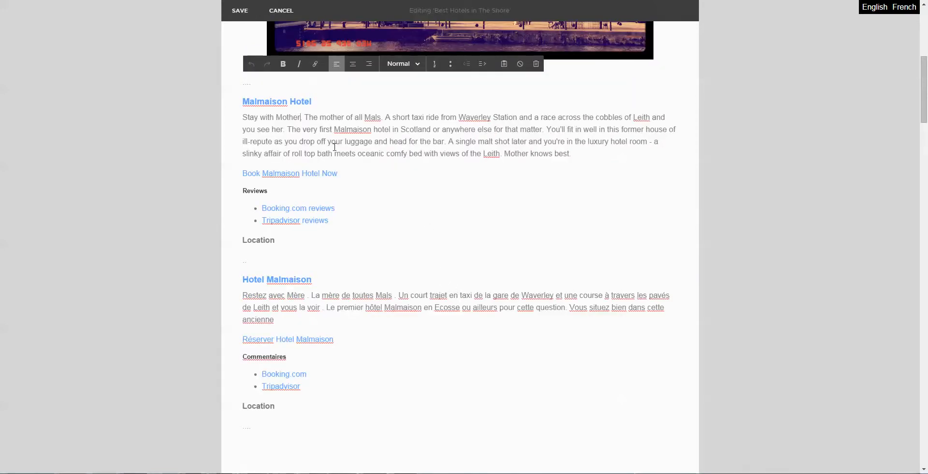
- Examine the dot markers before the English Malmaison text, between the two languages and after the French text
click(247, 86)
drag(252, 427, 245, 427)
click(249, 261)
scroll(478, 208, down, 2)
scroll(497, 206, up, 3)
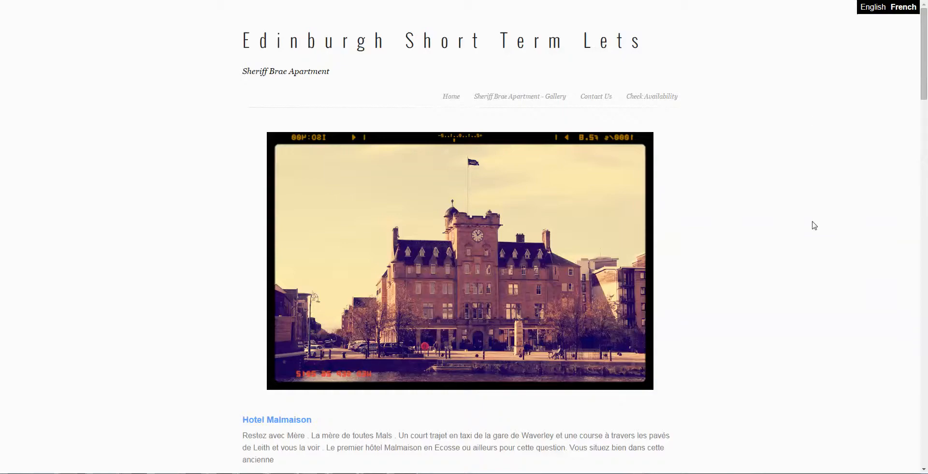
- Return to the visitor view, switch the language to English and compare the displayed Malmaison section
scroll(814, 225, down, 5)
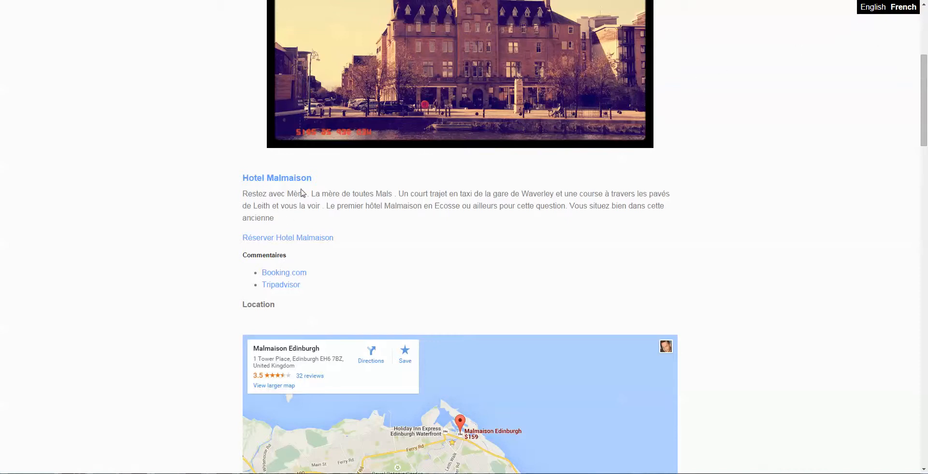
click(874, 8)
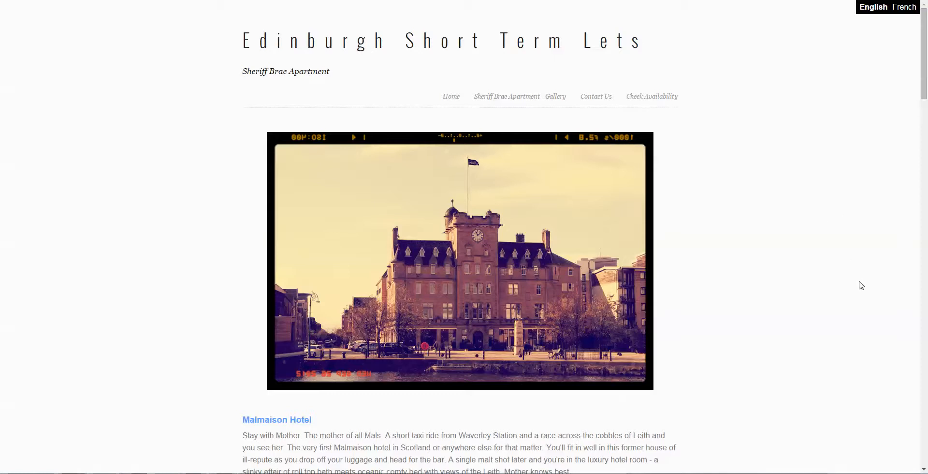
scroll(822, 266, down, 4)
scroll(786, 284, down, 2)
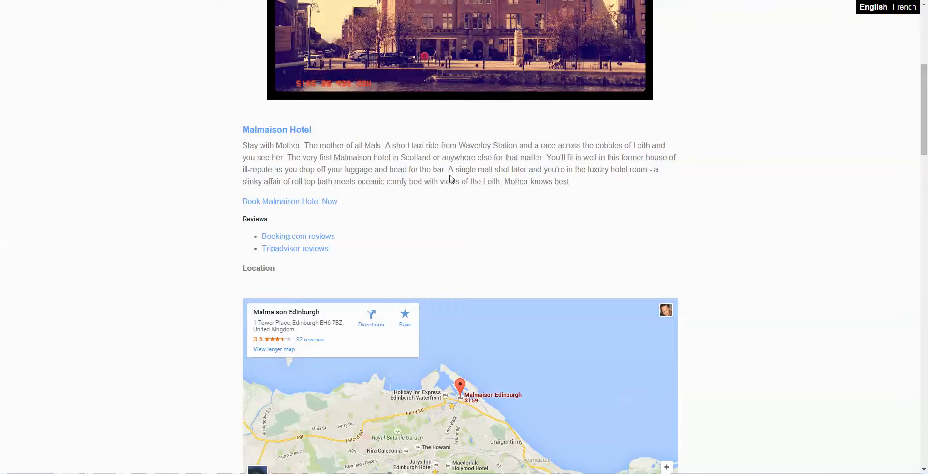
scroll(576, 210, up, 2)
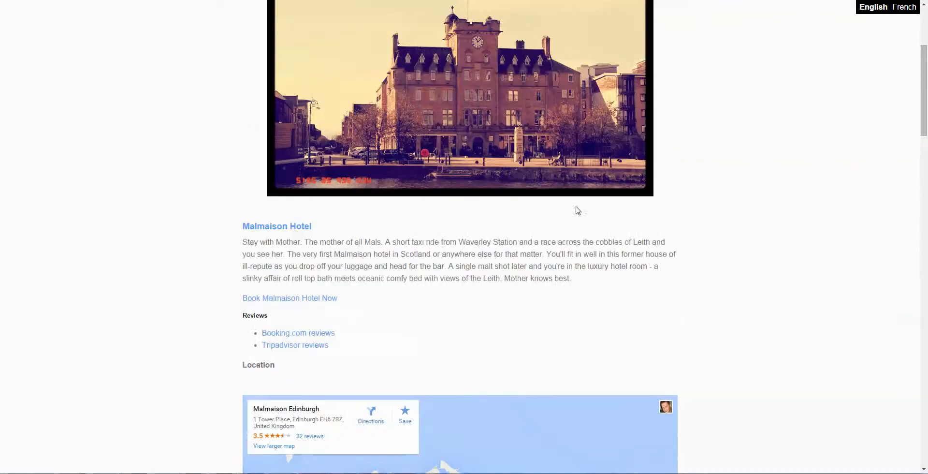
scroll(629, 270, up, 4)
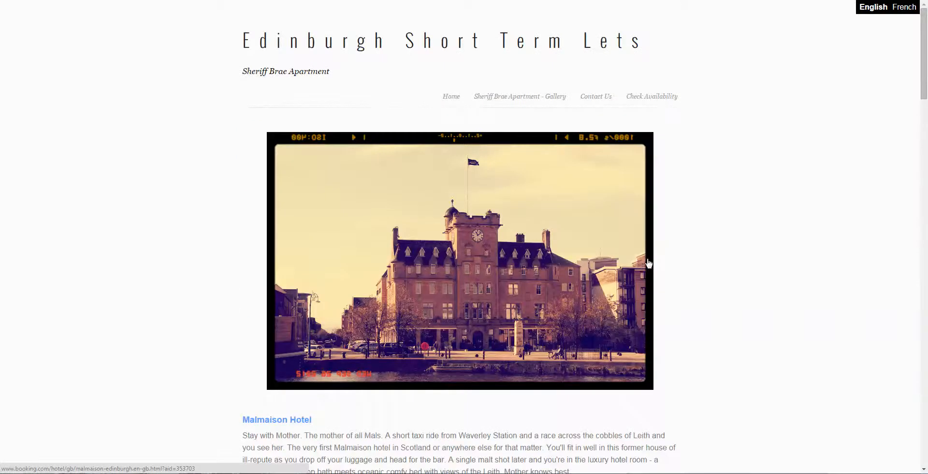
- Return to the page editor and examine the dot markers separating the inline English and French sentences in the first Holiday Inn Express paragraph
scroll(646, 264, down, 7)
scroll(710, 256, down, 7)
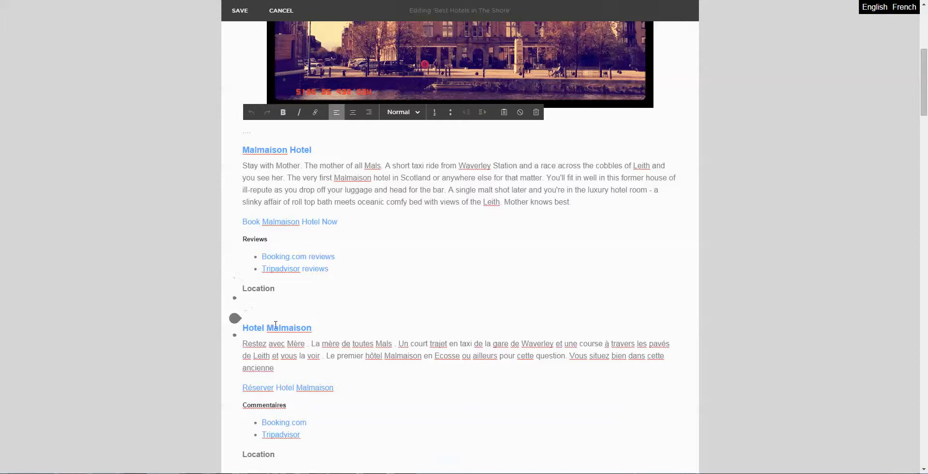
scroll(247, 310, down, 4)
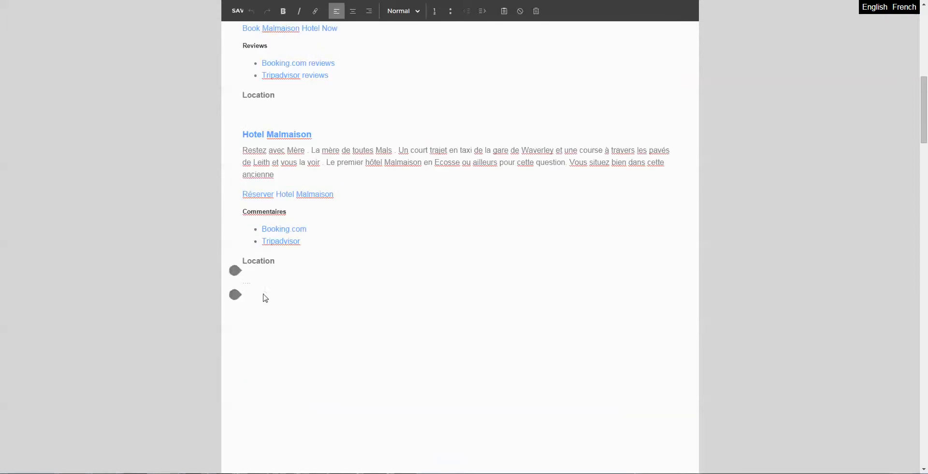
scroll(290, 298, down, 8)
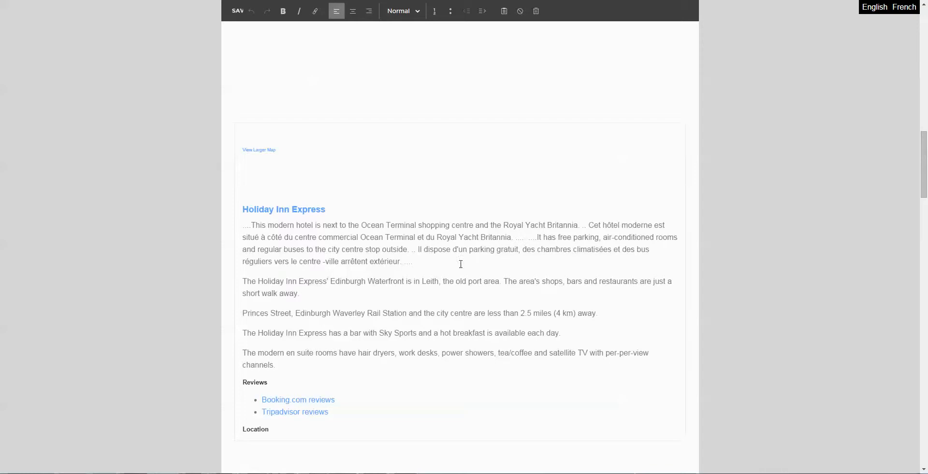
scroll(329, 244, down, 2)
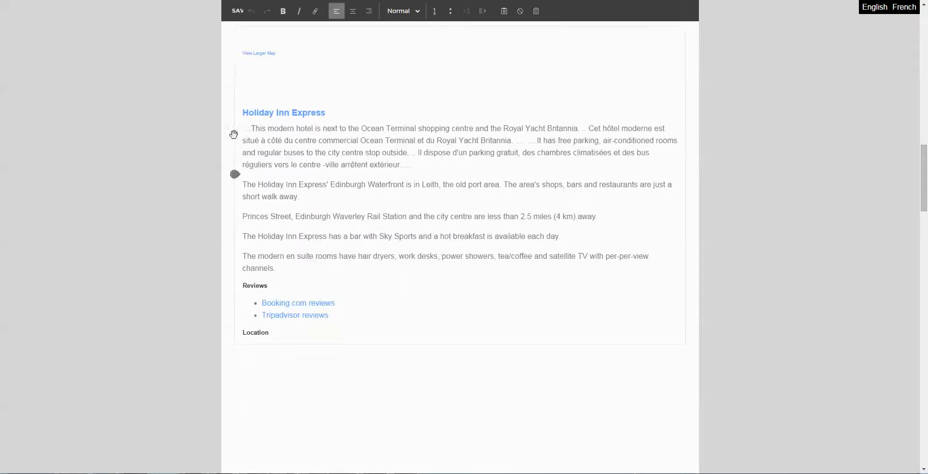
drag(244, 129, 524, 139)
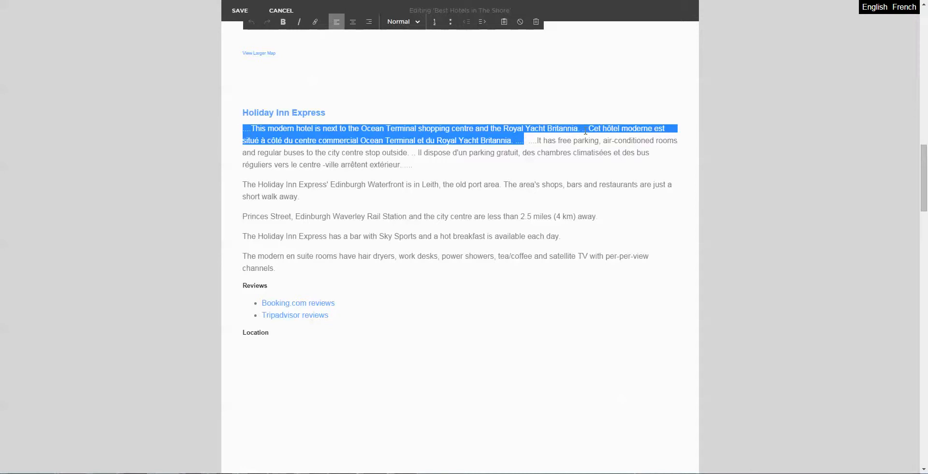
click(573, 150)
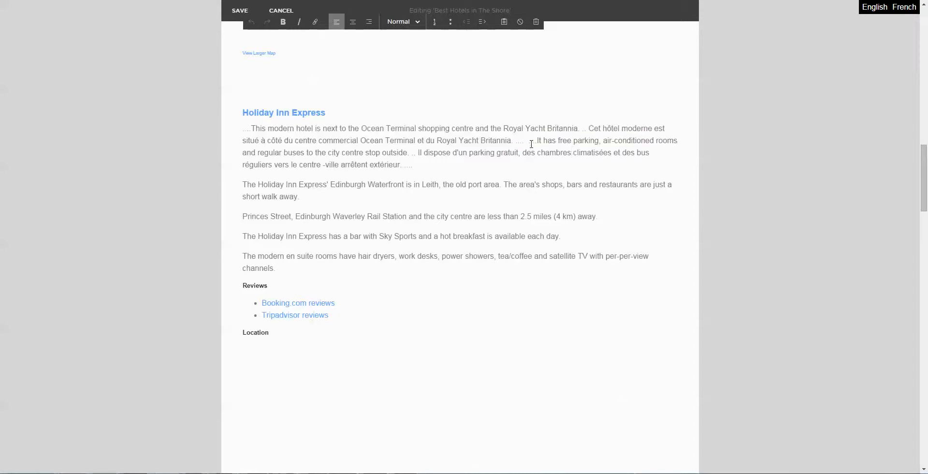
drag(528, 141, 520, 160)
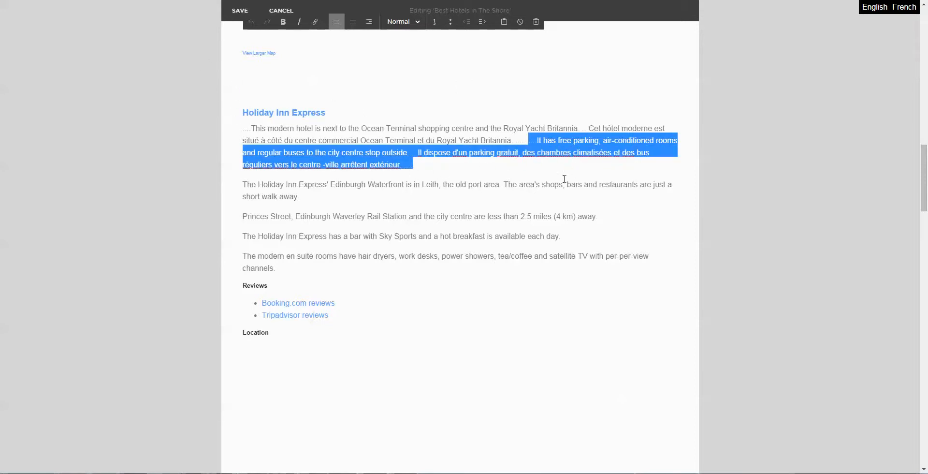
click(515, 166)
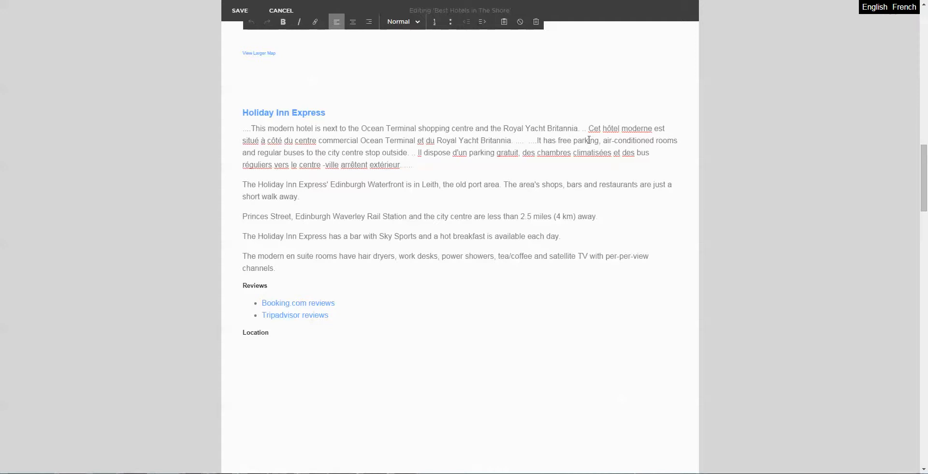
- Copy the French Malmaison section with its preceding dot marker and paste it after that section's Location heading
scroll(428, 98, up, 15)
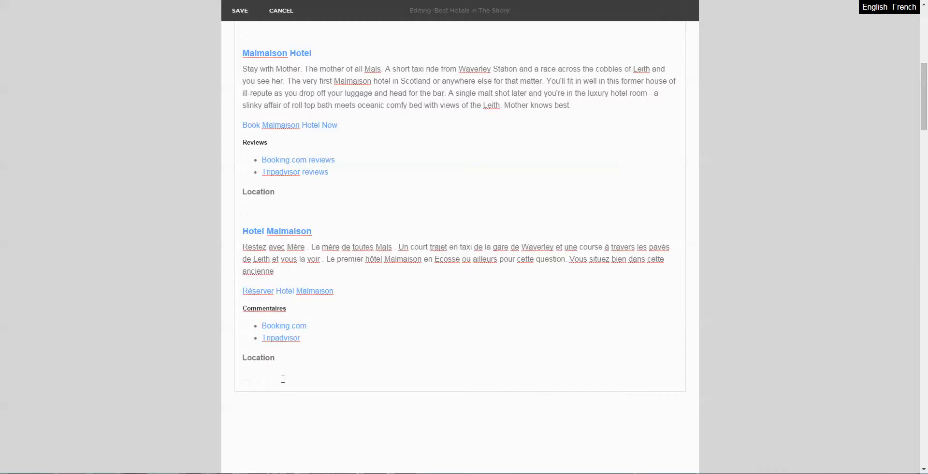
click(261, 378)
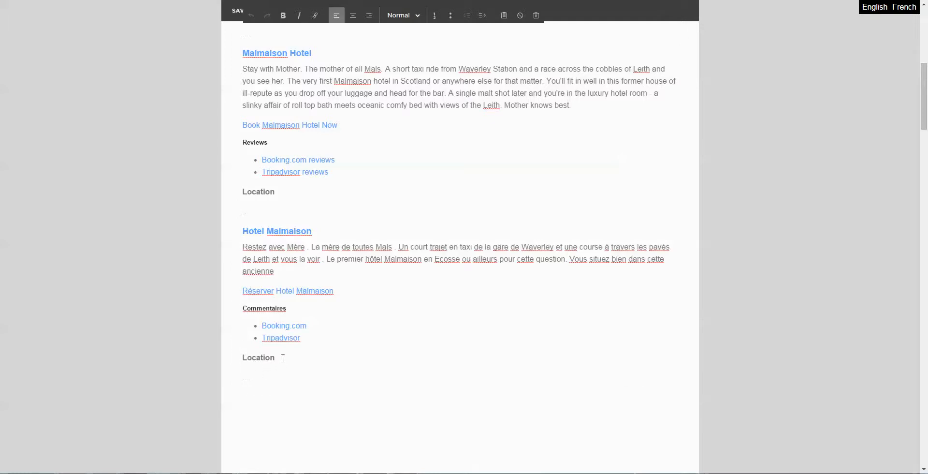
drag(275, 358, 242, 214)
key(ctrl+c)
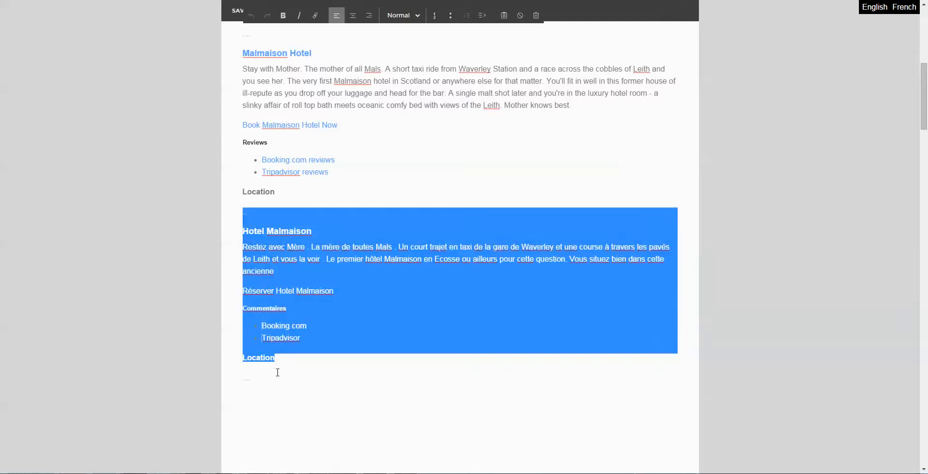
click(285, 359)
key(ctrl+v)
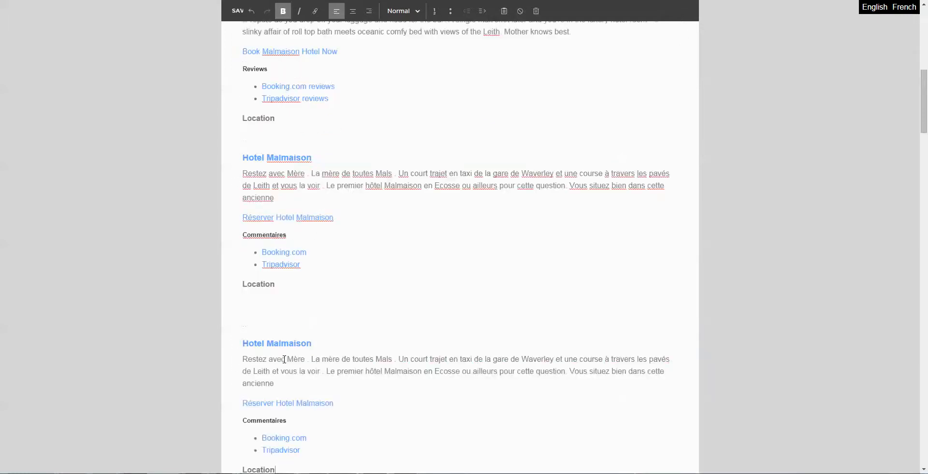
scroll(273, 339, down, 2)
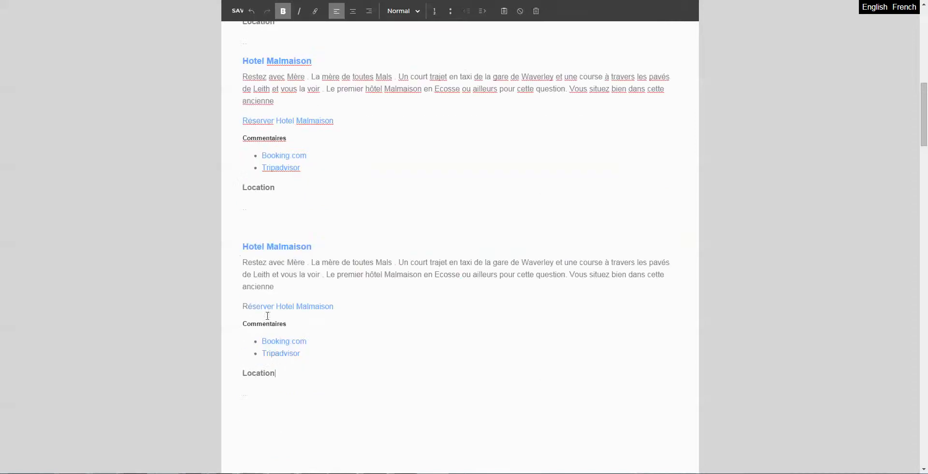
- Remove the empty line between the first French section's Location heading and the dot marker above the pasted Malmaison section
click(254, 207)
key(BackSpace)
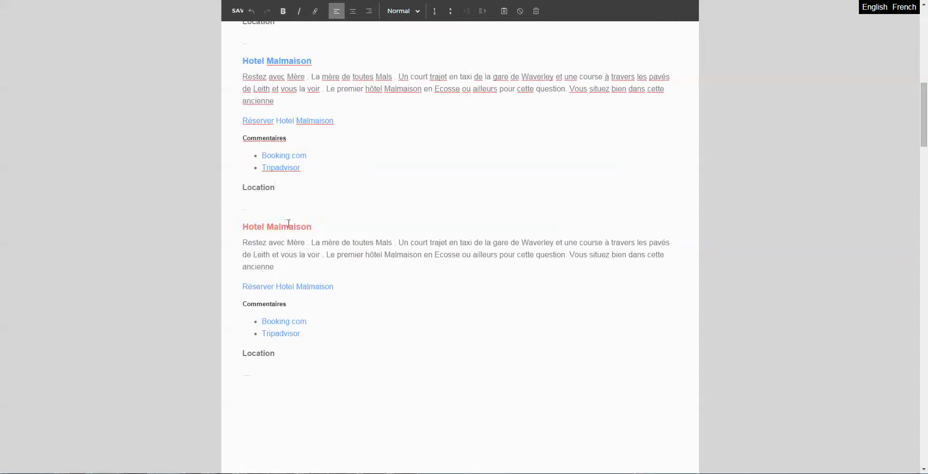
scroll(288, 223, down, 3)
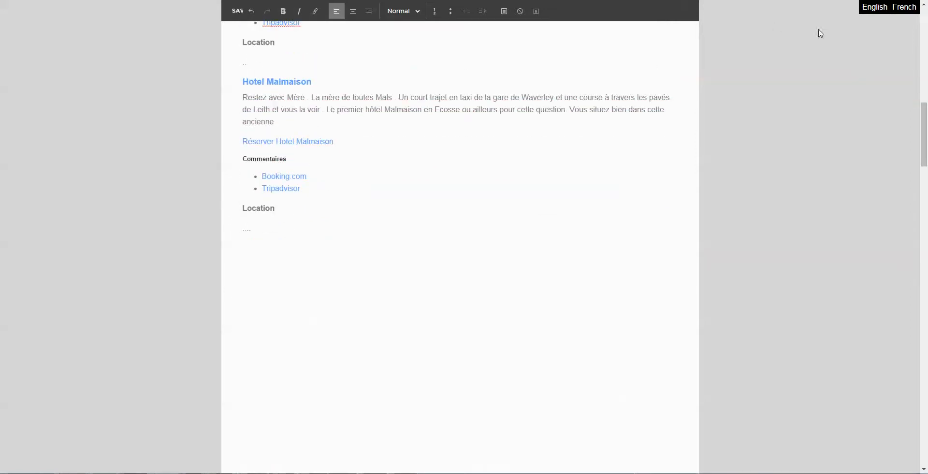
- Replace the "Hotel Malmaison" heading of the pasted section with "KLINGON"
scroll(321, 128, up, 2)
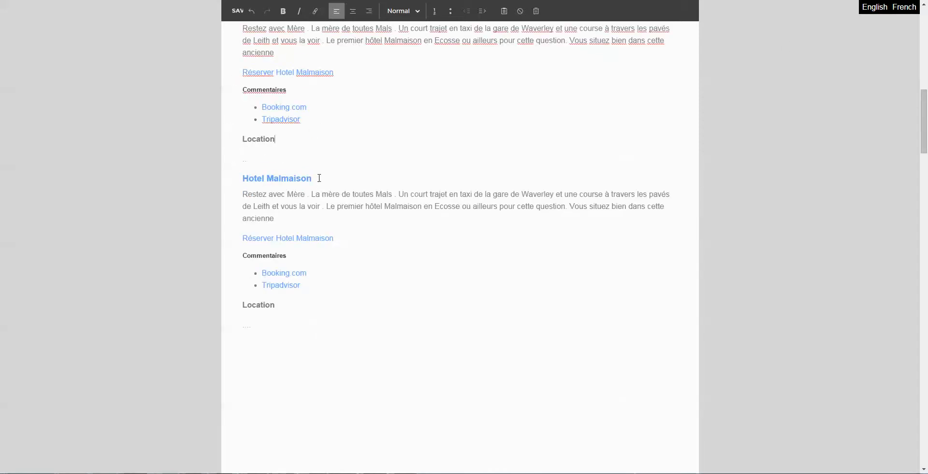
drag(319, 178, 243, 180)
text(K)
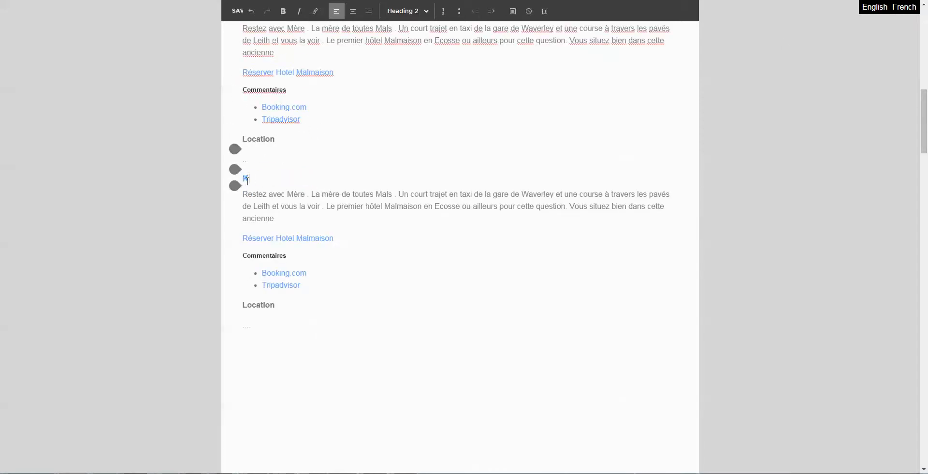
text(LINGON)
- Replace the French paragraph under the KLINGON heading with "This is Klingon text" and save the text block
key(Down)
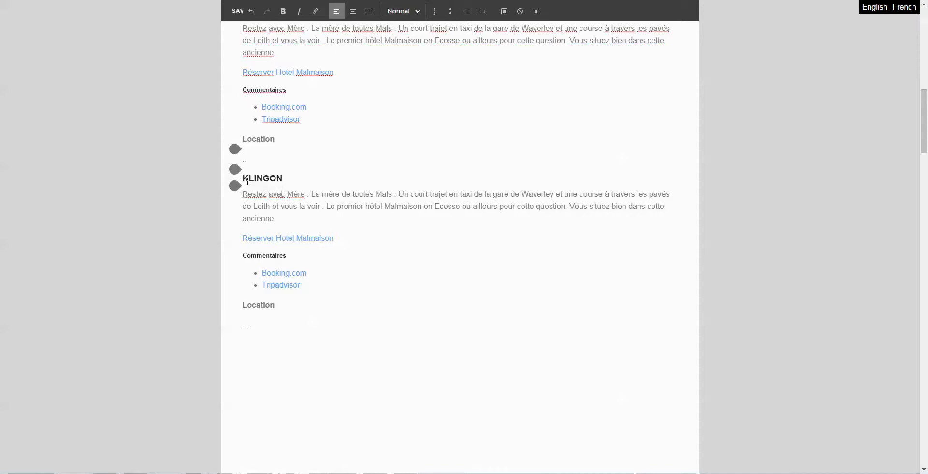
key(shift+Down)
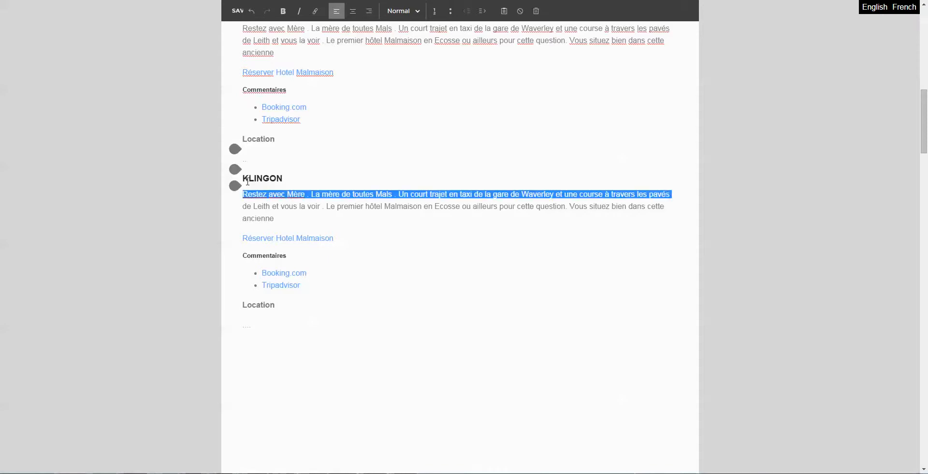
key(shift+Down)
key(shift+Down)
text(This is K)
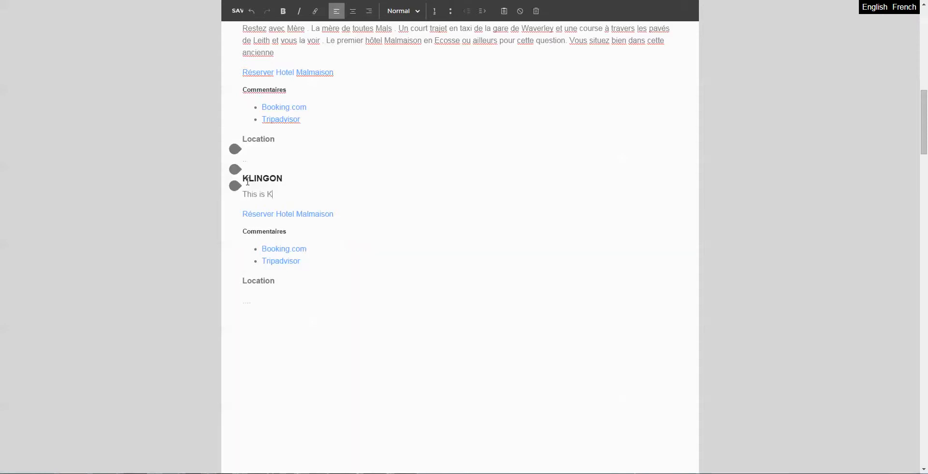
text(lingon text)
key(Right)
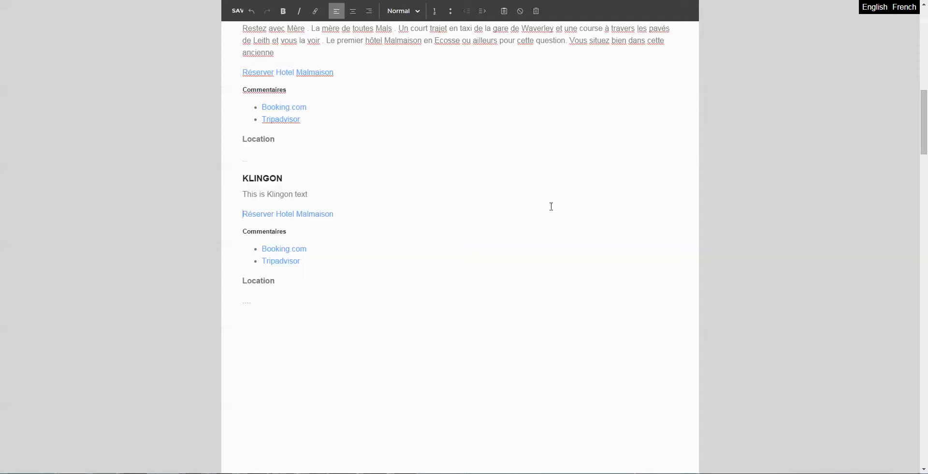
click(241, 13)
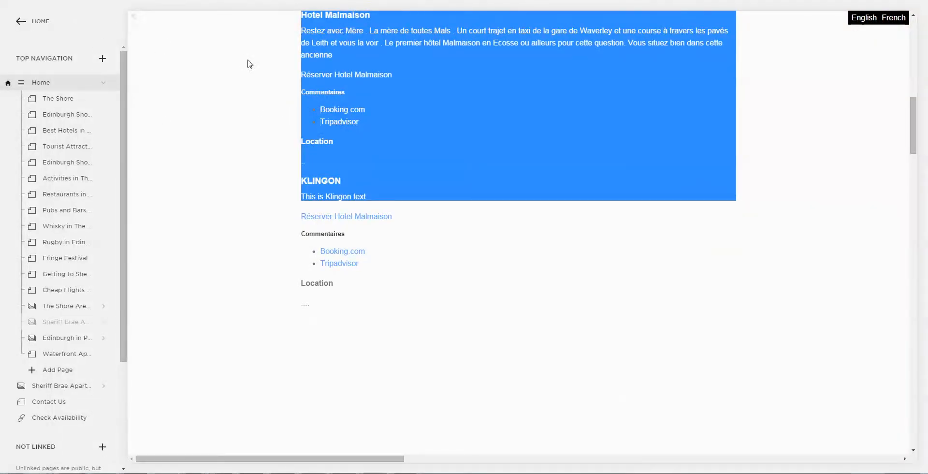
- Leave the page list and open the site's advanced Code Injection settings
click(20, 24)
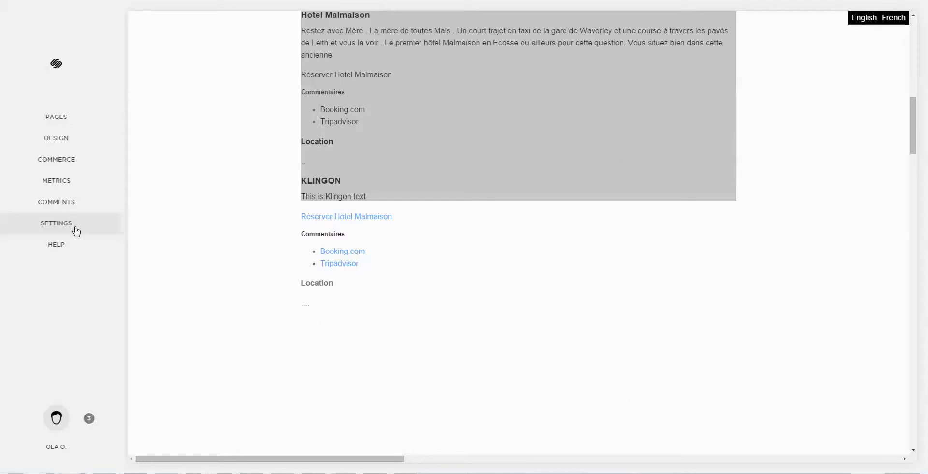
click(75, 227)
click(40, 306)
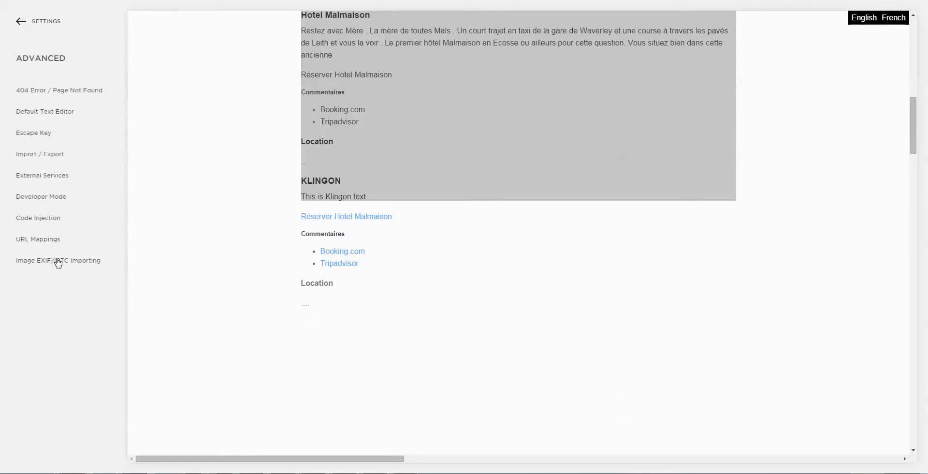
click(44, 218)
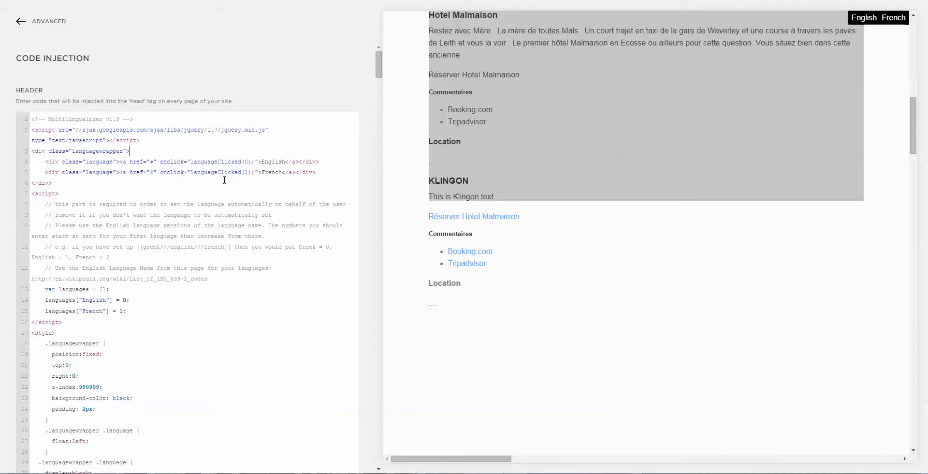
- Duplicate the French language link line in the header code, change the copy to languageClicked(2) and "Klingon", and save the code
key(shift+Down)
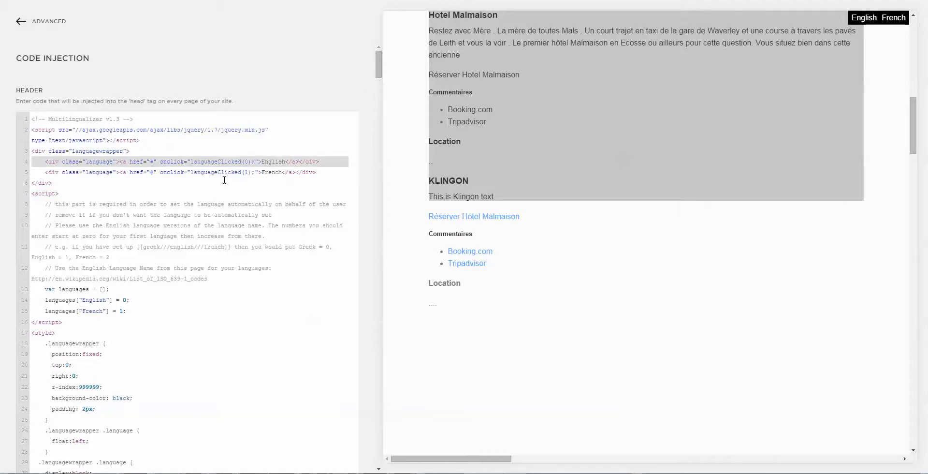
key(Down)
key(shift+Down)
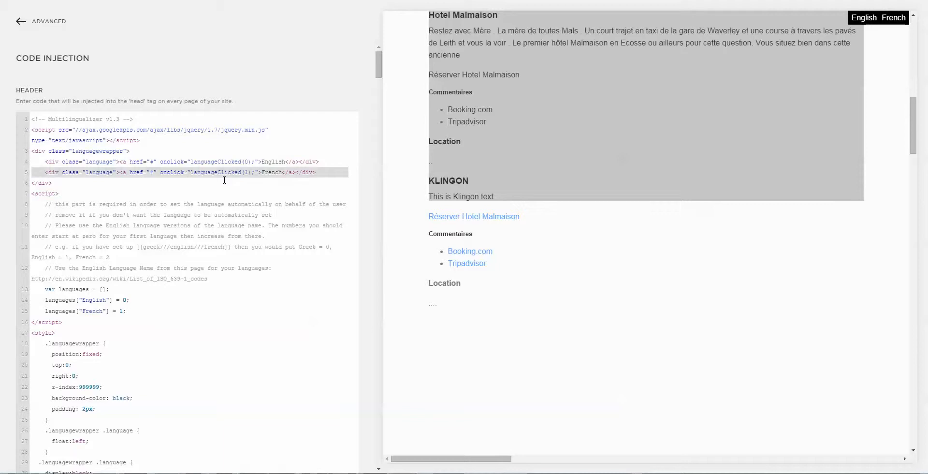
key(ctrl+c)
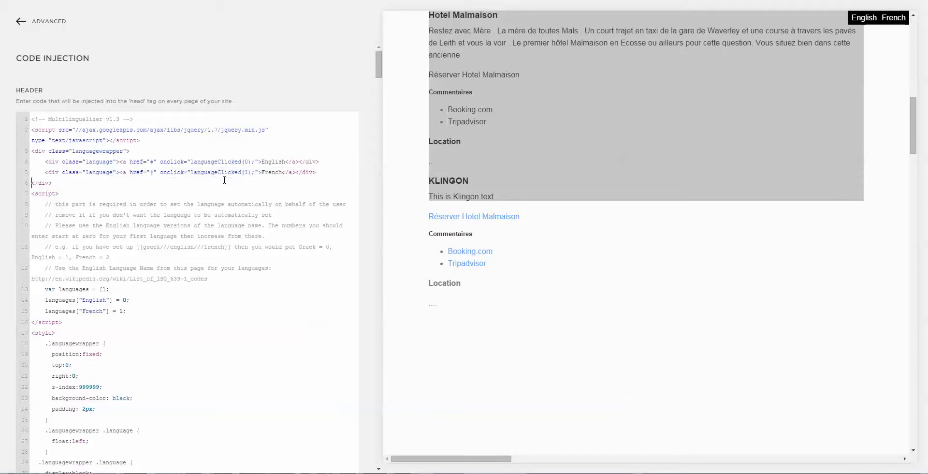
key(ctrl+v)
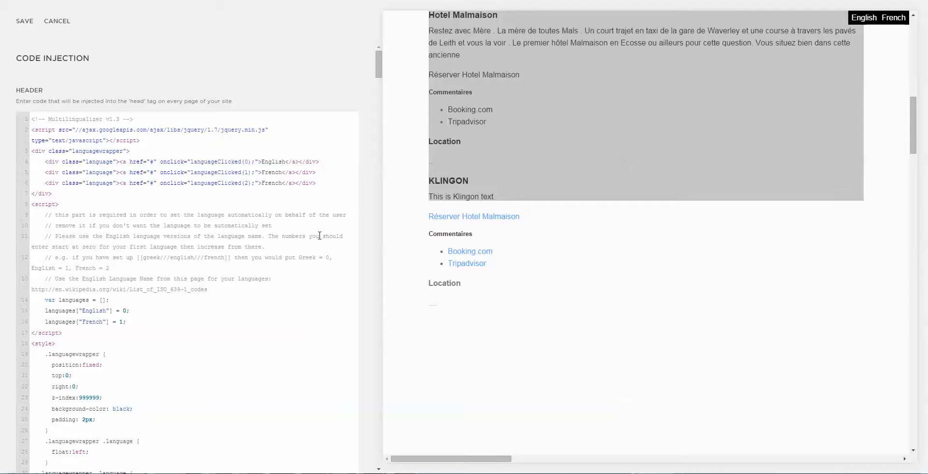
key(Delete)
key(Delete)
key(Delete)
key(Delete)
key(Delete)
key(Delete)
text(Klingon)
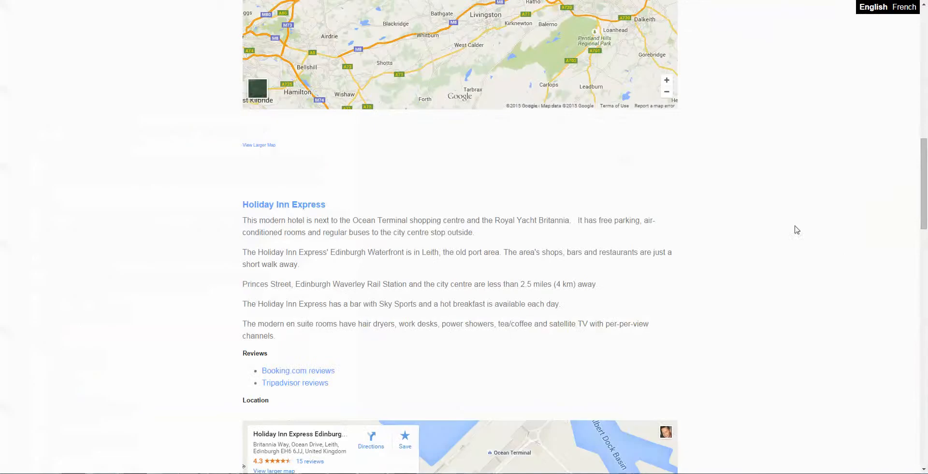
- Return to the visitor view of the hotel page, reload it and switch the language to Klingon
scroll(808, 224, up, 10)
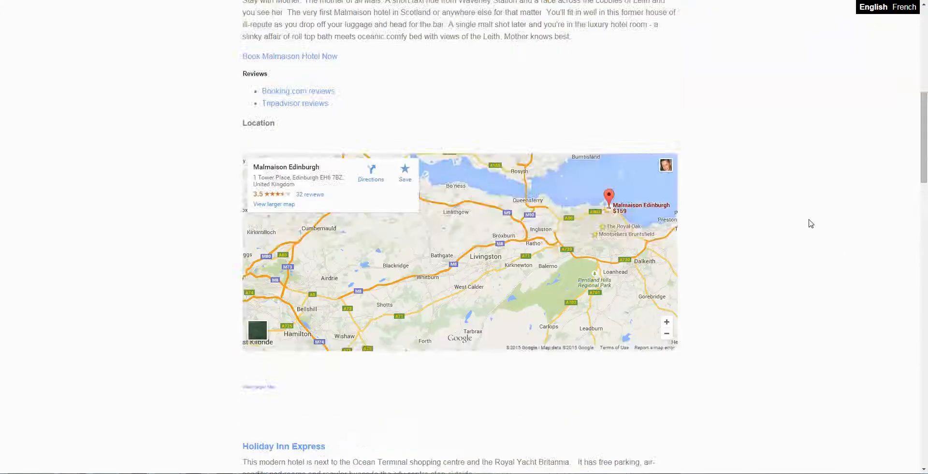
scroll(812, 223, up, 1)
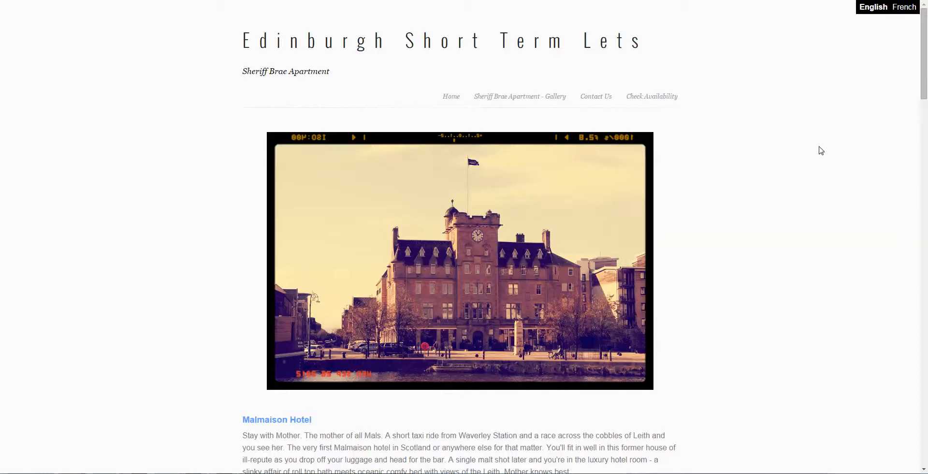
key(F5)
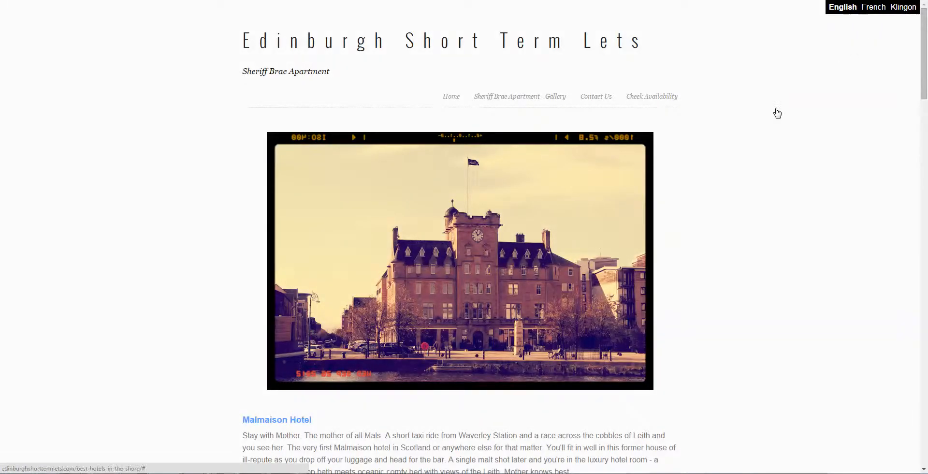
scroll(779, 112, down, 4)
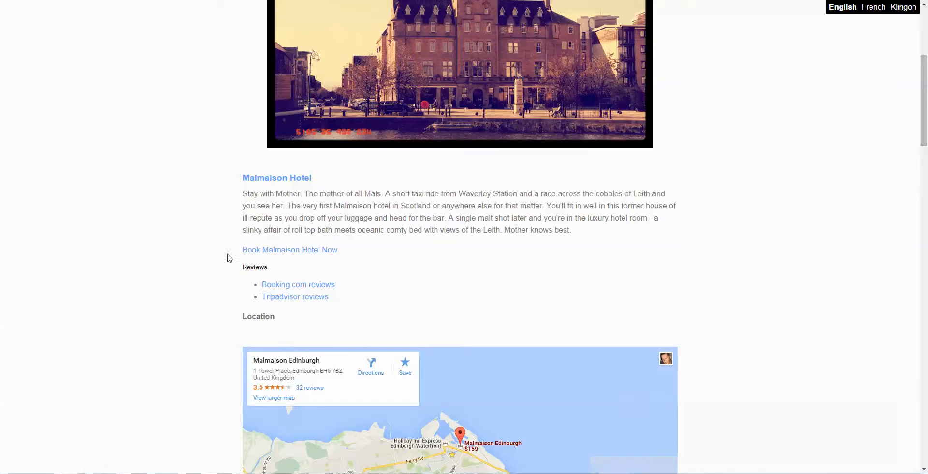
click(904, 12)
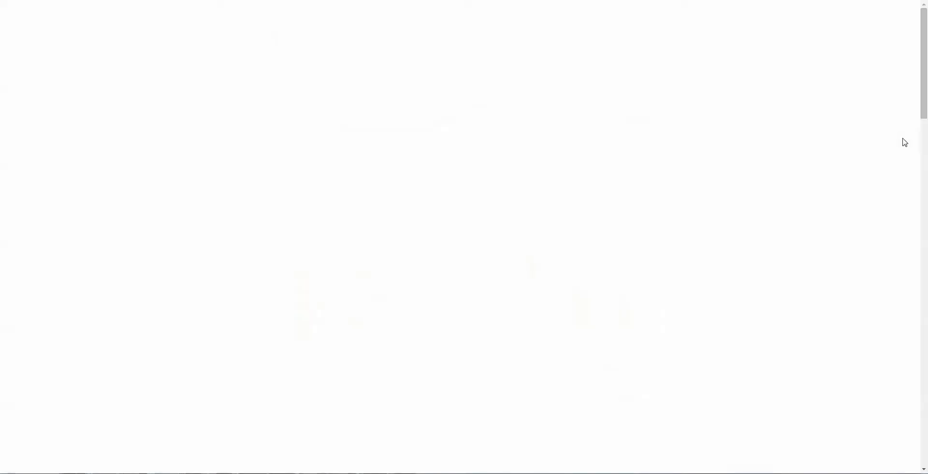
- Examine the Klingon version of the hotel page, comparing the Malmaison section with the Holiday Inn Express section
scroll(867, 136, down, 5)
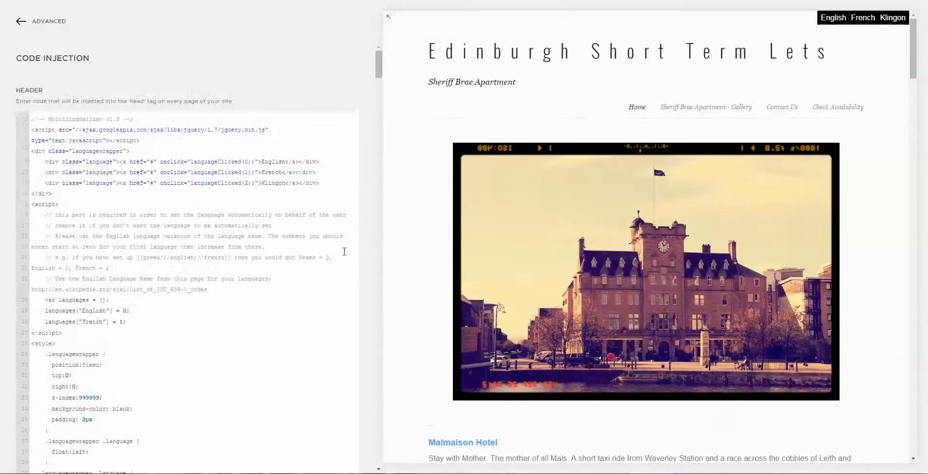
scroll(343, 251, down, 3)
scroll(685, 270, down, 10)
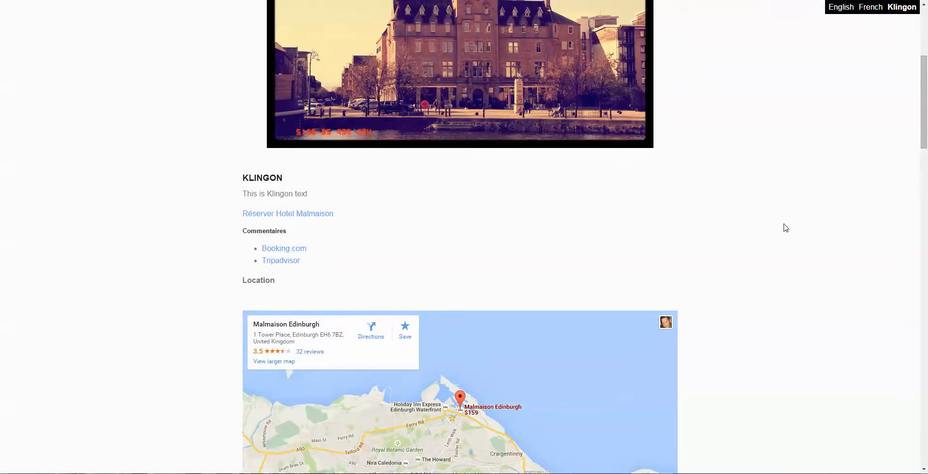
scroll(829, 228, down, 9)
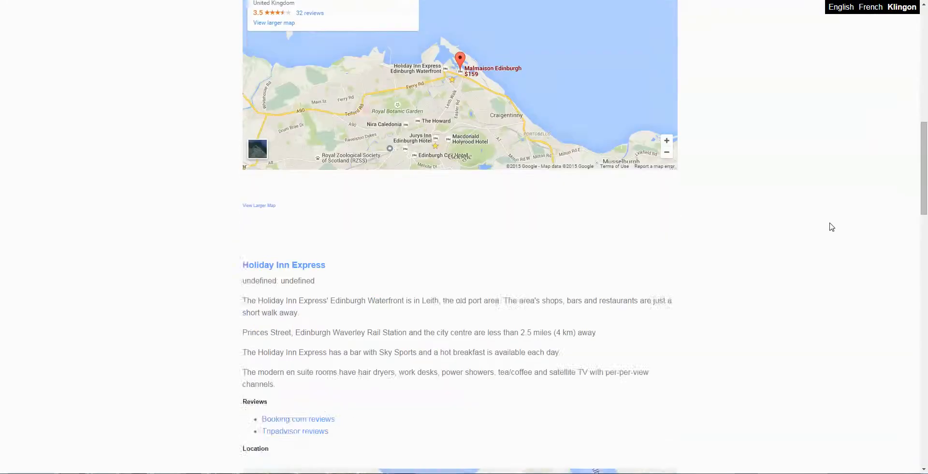
scroll(828, 221, down, 2)
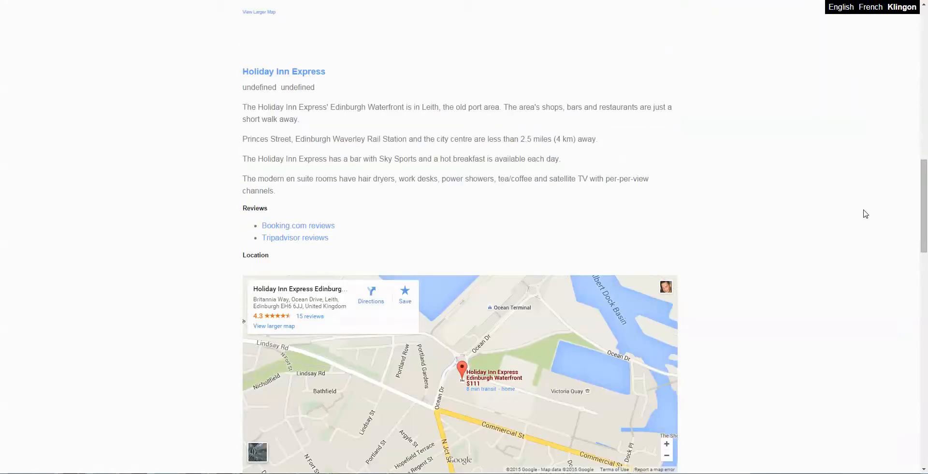
scroll(865, 213, down, 5)
scroll(870, 216, up, 4)
scroll(890, 160, up, 1)
scroll(878, 92, up, 15)
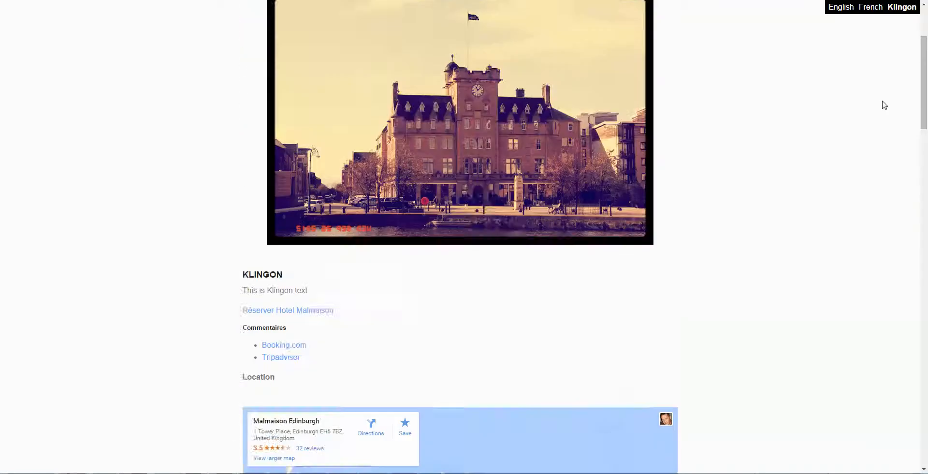
scroll(739, 142, down, 8)
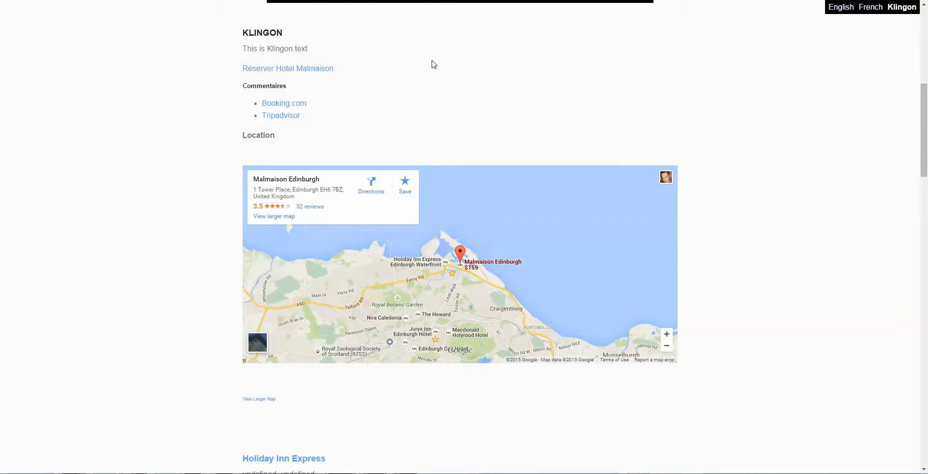
scroll(433, 64, up, 8)
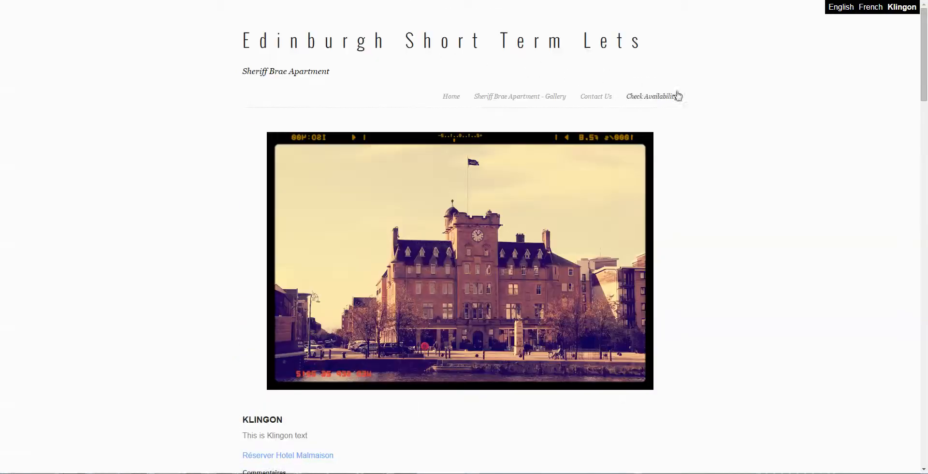
- View the Contact Us page with Klingon selected, return to the hotel page and review its Klingon Malmaison section
click(608, 99)
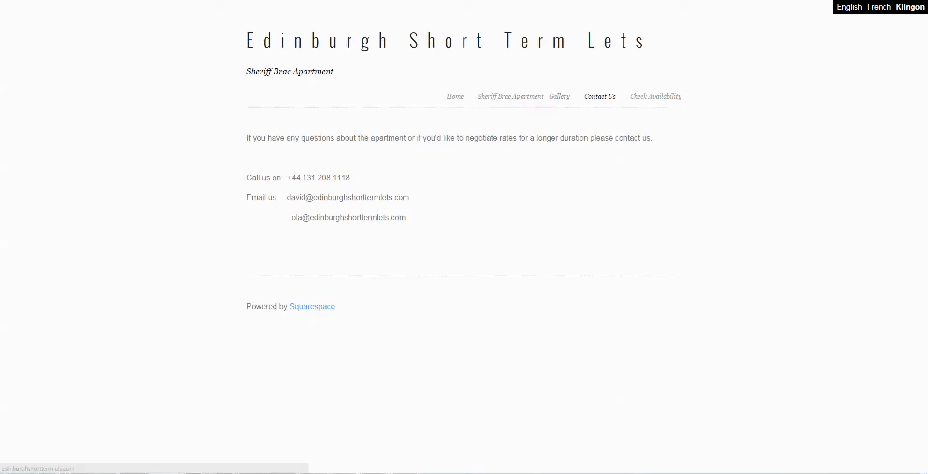
click(346, 43)
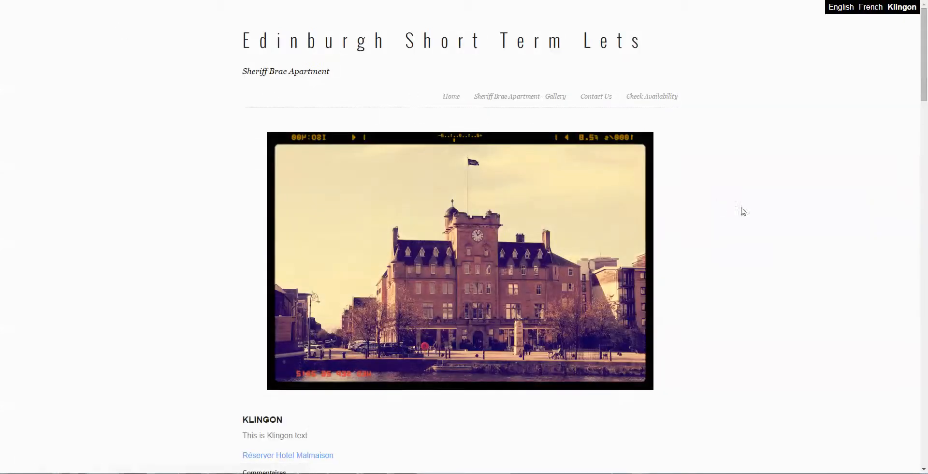
scroll(787, 210, down, 6)
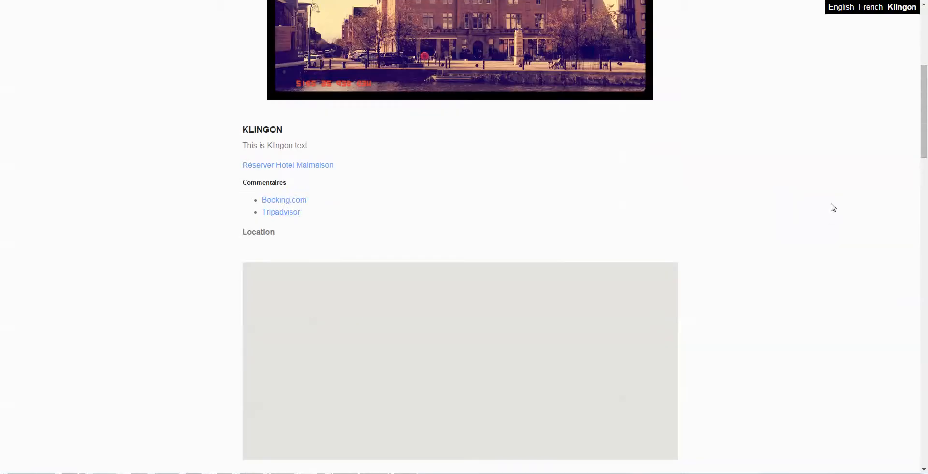
scroll(837, 198, down, 1)
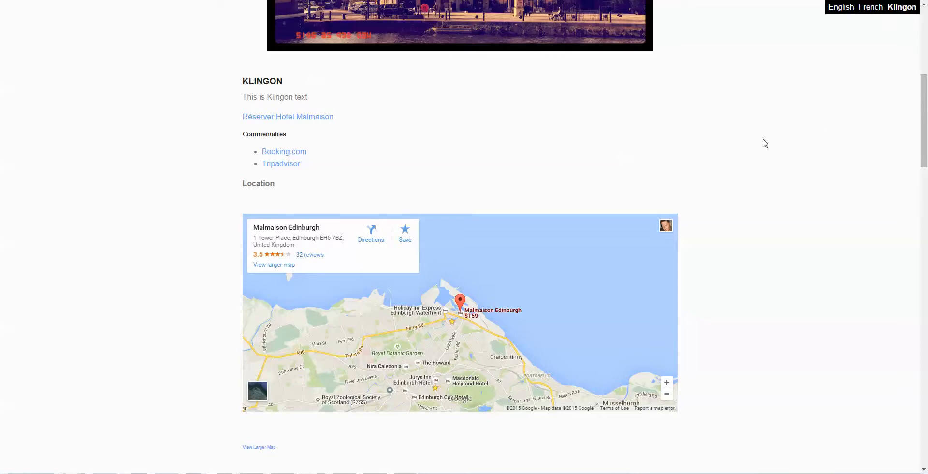
scroll(765, 144, up, 2)
scroll(824, 169, up, 2)
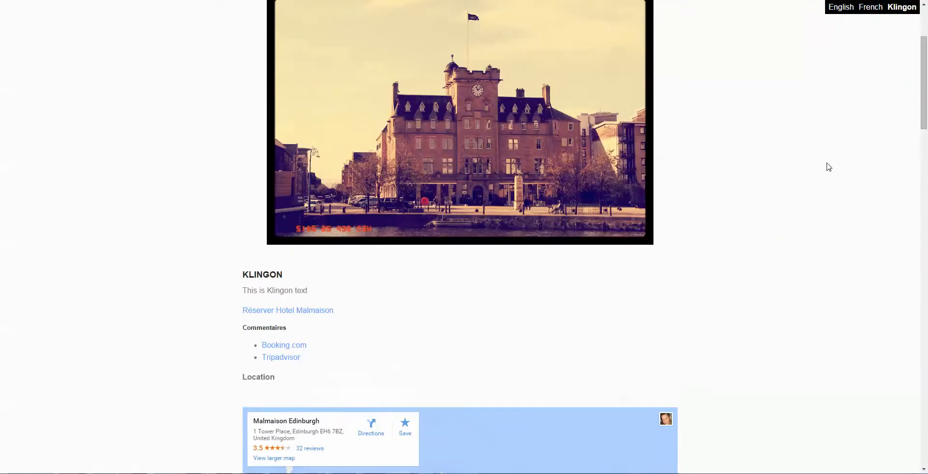